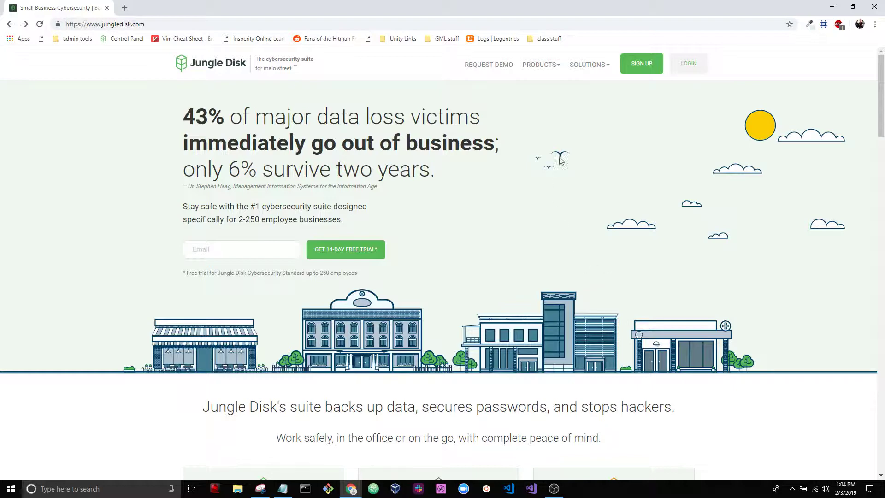
# Sign up for a new Jungle Disk account from the jungledisk.com home page
pyautogui.click(637, 73)
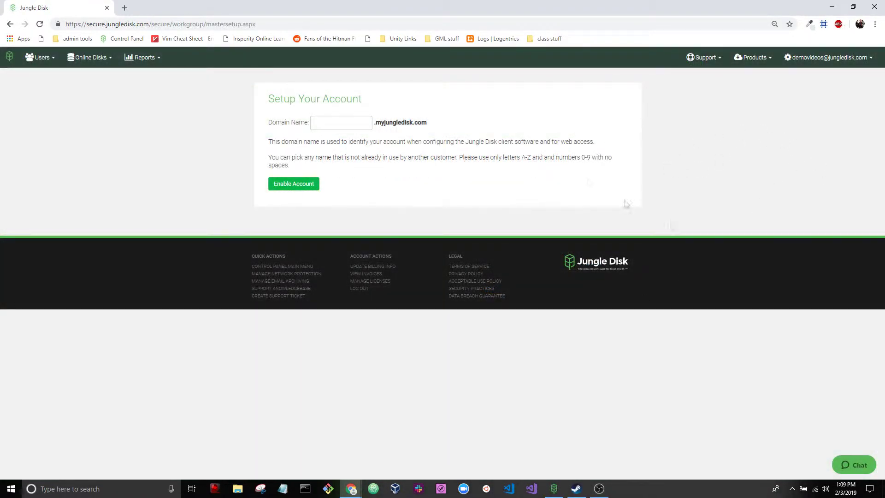
# Enter a .myjungledisk.com domain name and enable the account
pyautogui.click(347, 120)
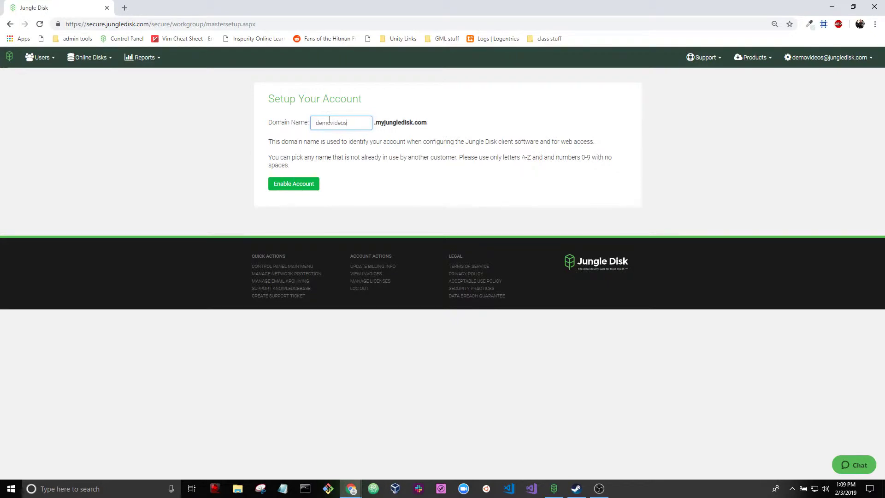
pyautogui.click(305, 184)
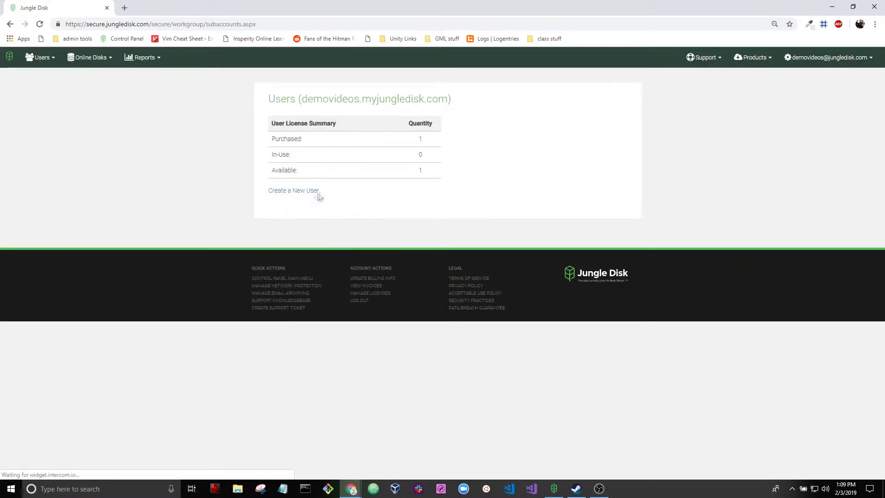
# Start a new user, entering its username and the password twice
pyautogui.click(312, 191)
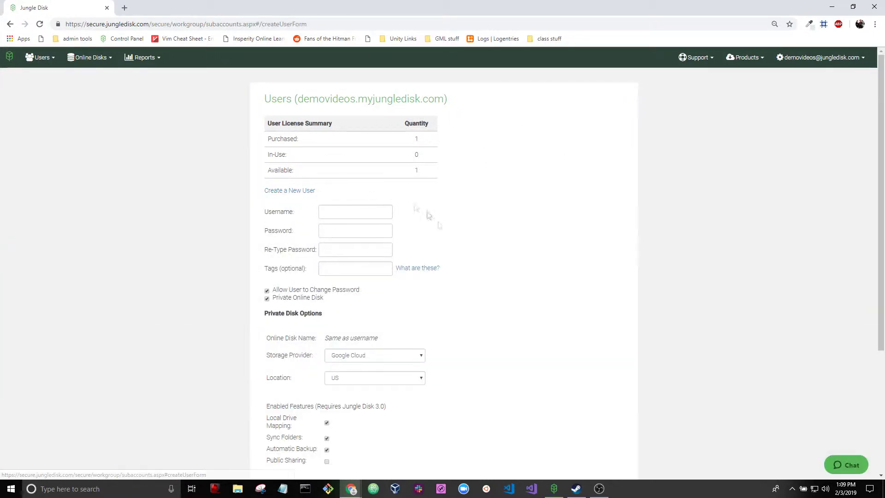
pyautogui.click(331, 217)
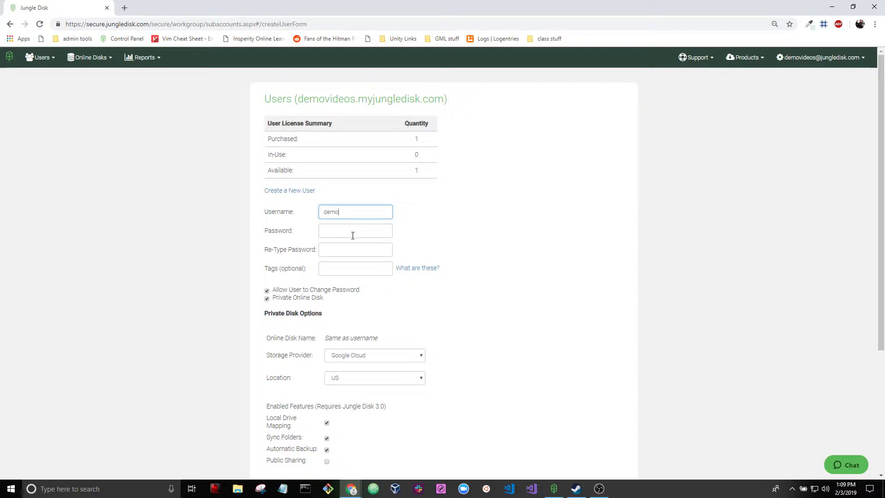
pyautogui.click(357, 229)
pyautogui.write('•••••')
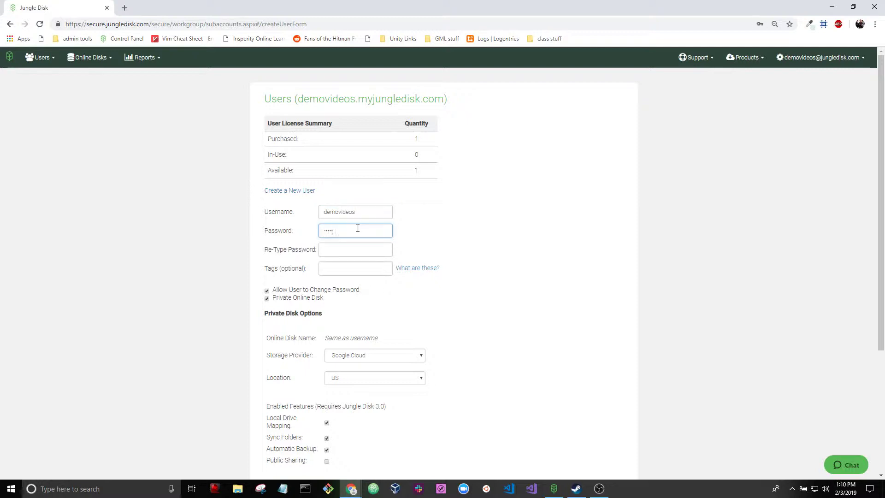
pyautogui.click(369, 247)
pyautogui.write('•••')
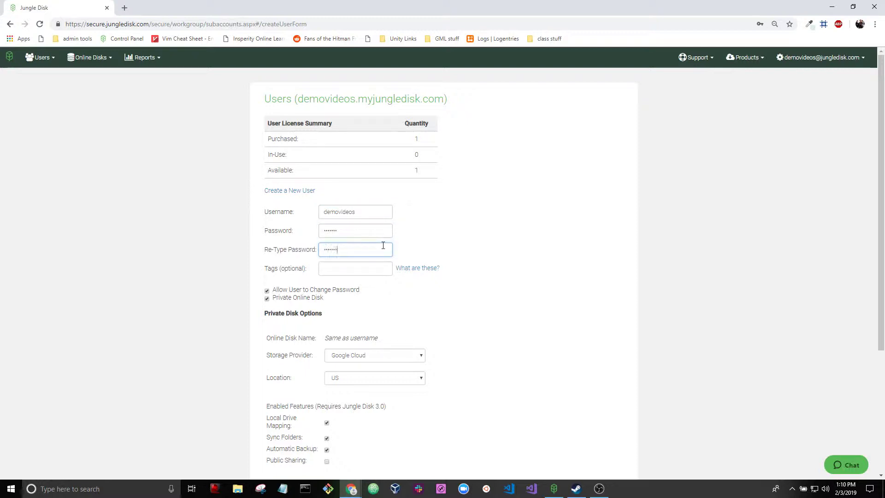
pyautogui.click(346, 269)
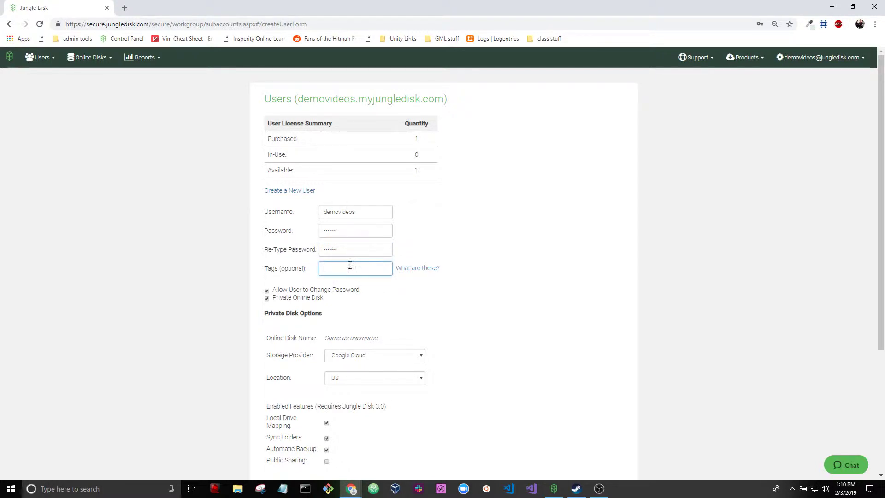
pyautogui.tripleClick(325, 298)
pyautogui.click(326, 301)
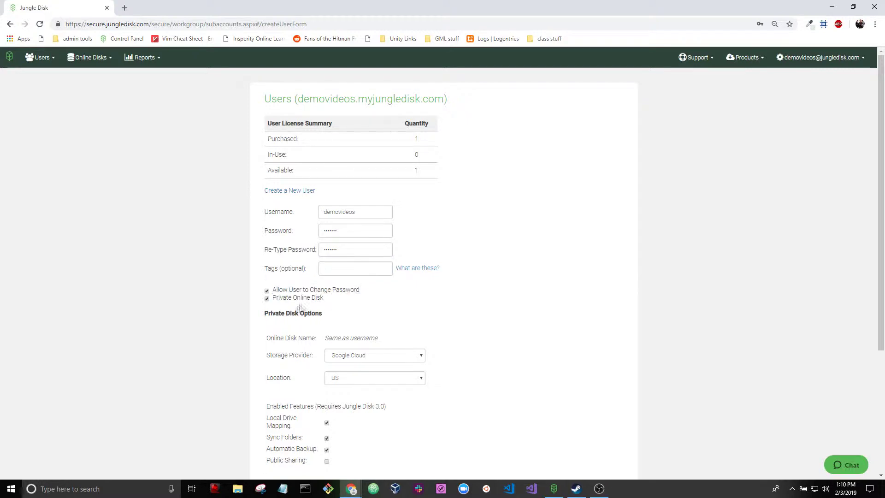
pyautogui.scroll(-2, 317, 310)
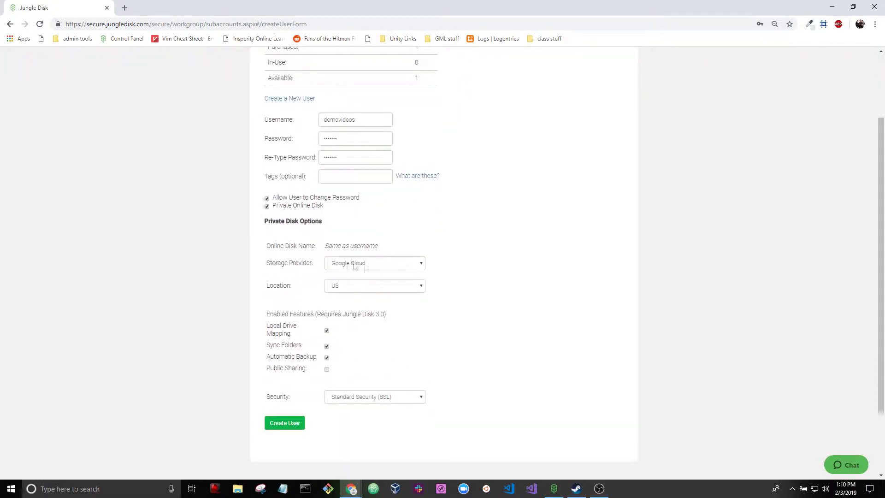
# Keep Google Cloud as storage provider, enable Public Sharing, and create the user
pyautogui.click(404, 263)
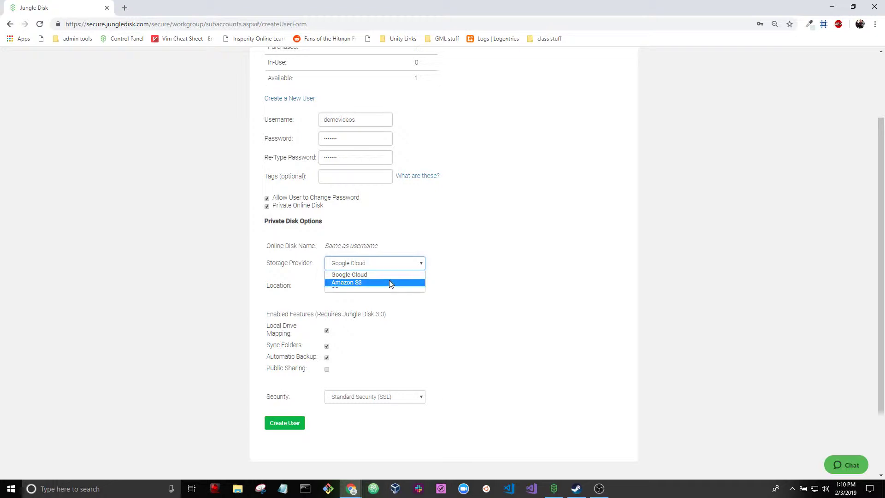
pyautogui.click(389, 275)
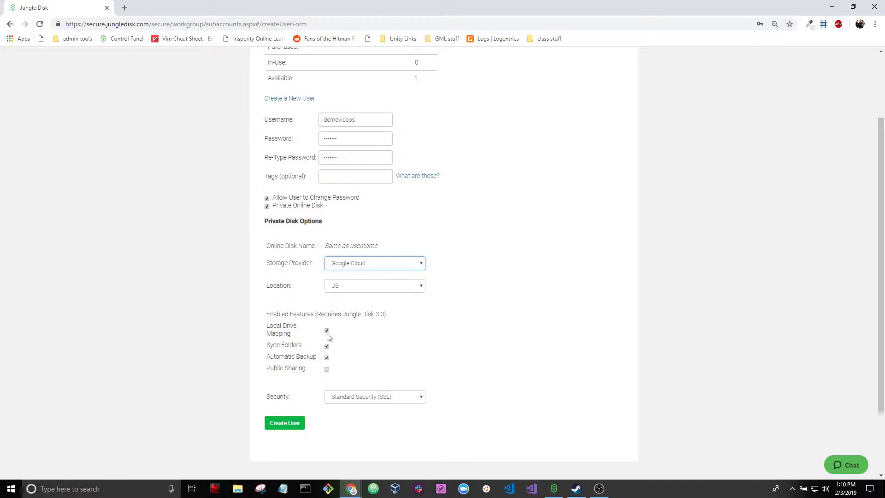
pyautogui.click(326, 369)
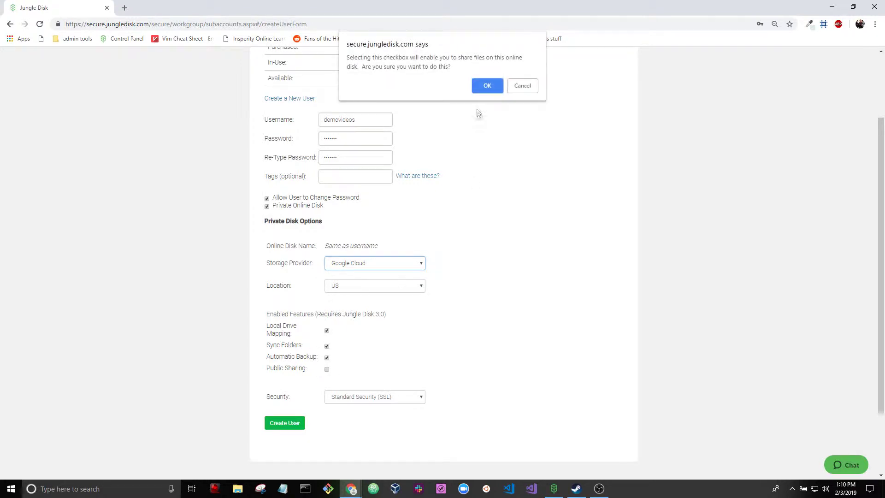
pyautogui.click(494, 87)
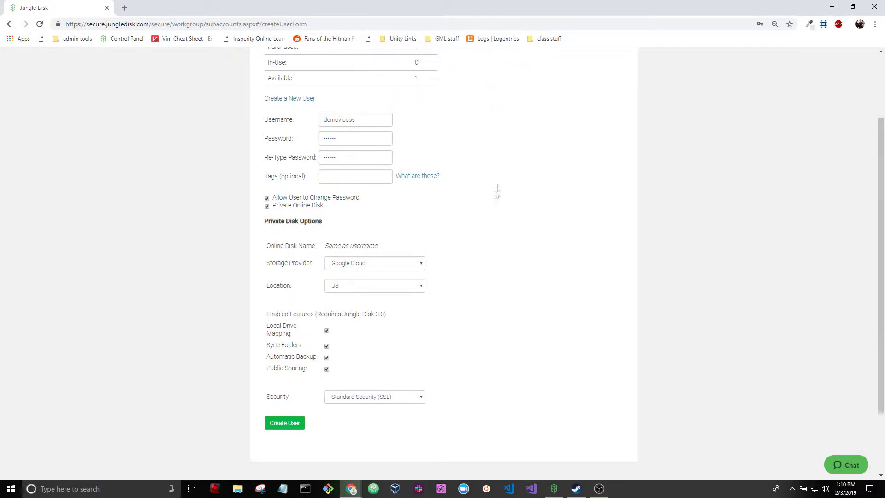
pyautogui.scroll(-3, 460, 277)
pyautogui.click(284, 338)
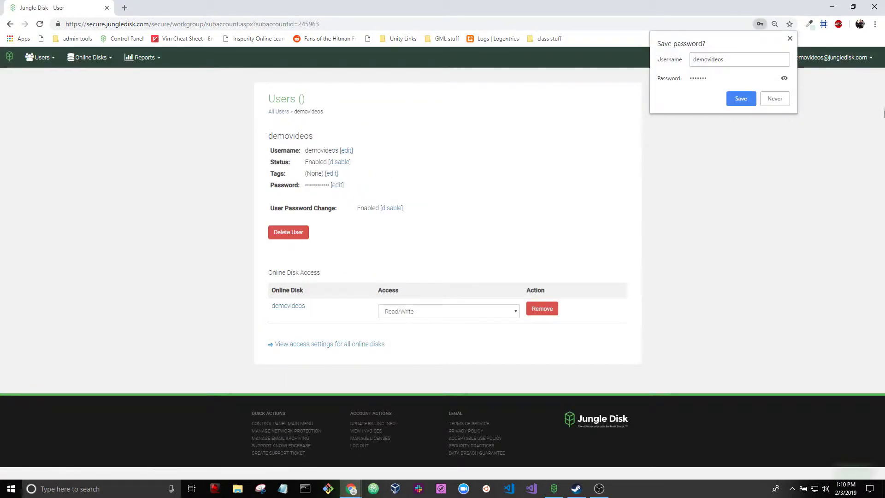
# Dismiss Chrome's save-password bubble
pyautogui.click(790, 38)
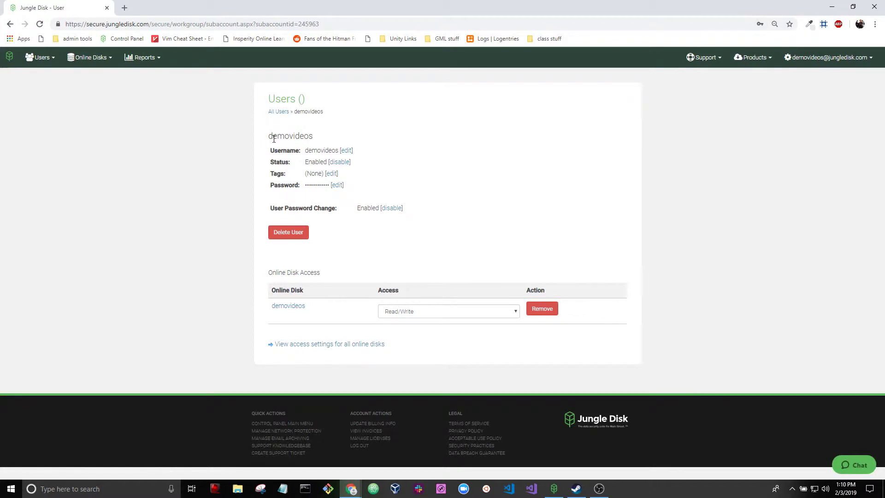
pyautogui.moveTo(269, 137); pyautogui.dragTo(326, 143)
pyautogui.click(322, 131)
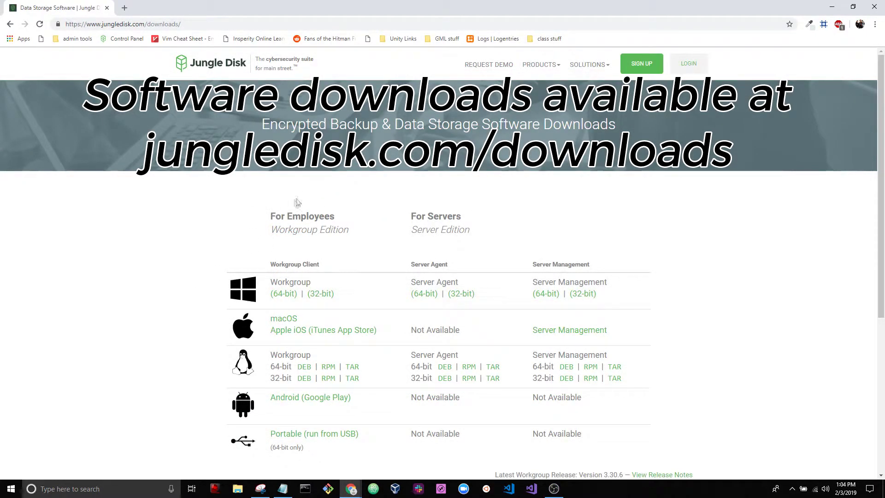
# Download and run the Workgroup (64-bit) Windows client installer
pyautogui.moveTo(270, 212); pyautogui.dragTo(346, 241)
pyautogui.click(268, 207)
pyautogui.click(289, 296)
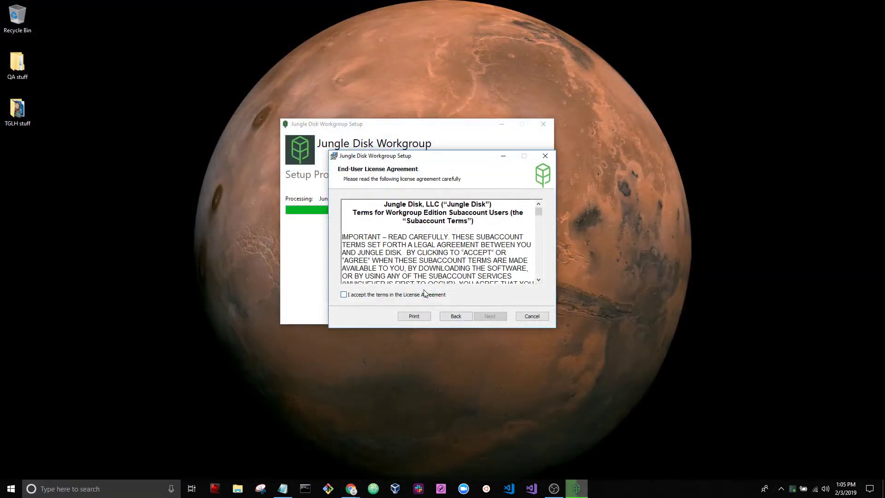
# Accept the license and install to C:\Program Files\Jungle Disk Workgroup\
pyautogui.click(425, 294)
pyautogui.click(489, 316)
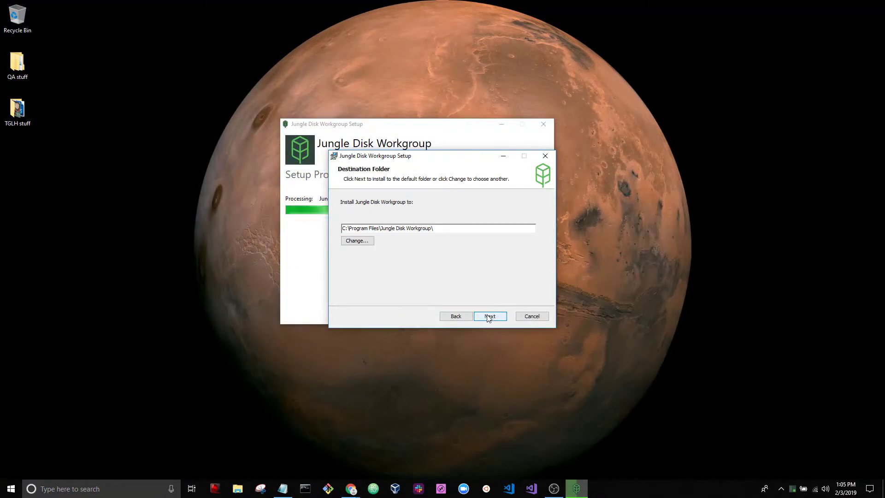
pyautogui.click(492, 317)
pyautogui.click(492, 316)
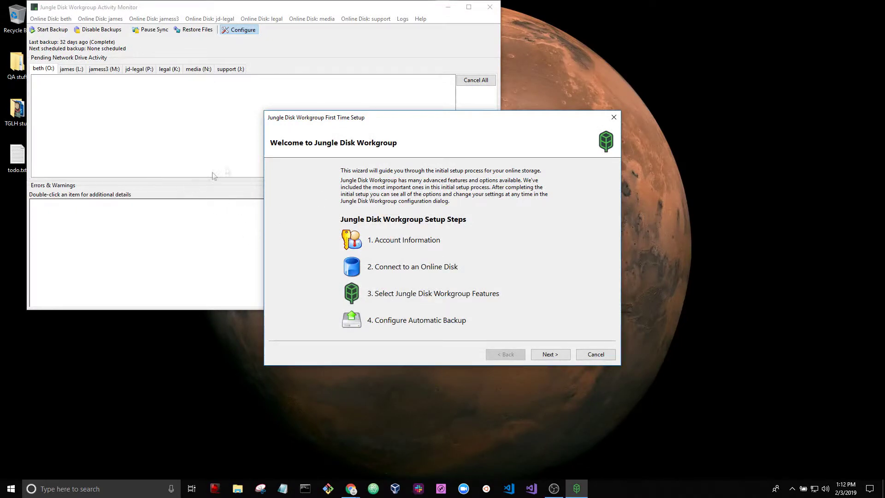
# Enter domain 'demovideos', username 'demovideos' and the password, then verify the account
pyautogui.moveTo(385, 118); pyautogui.dragTo(357, 108)
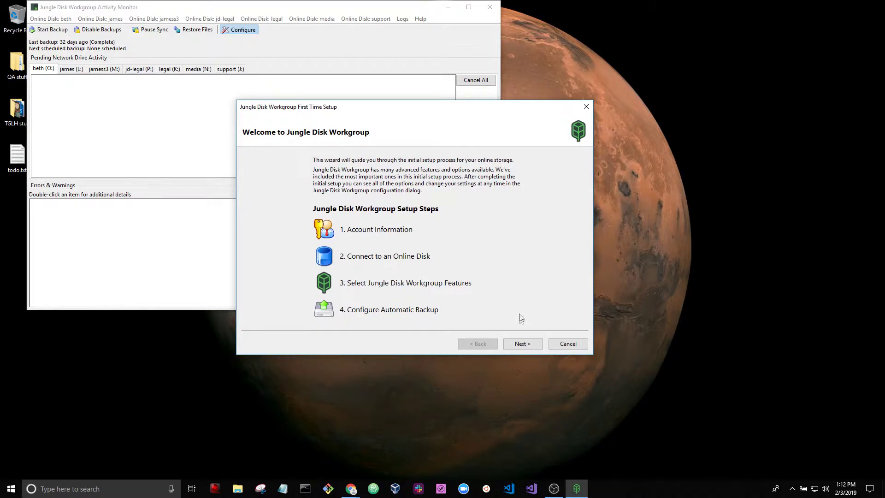
pyautogui.click(521, 344)
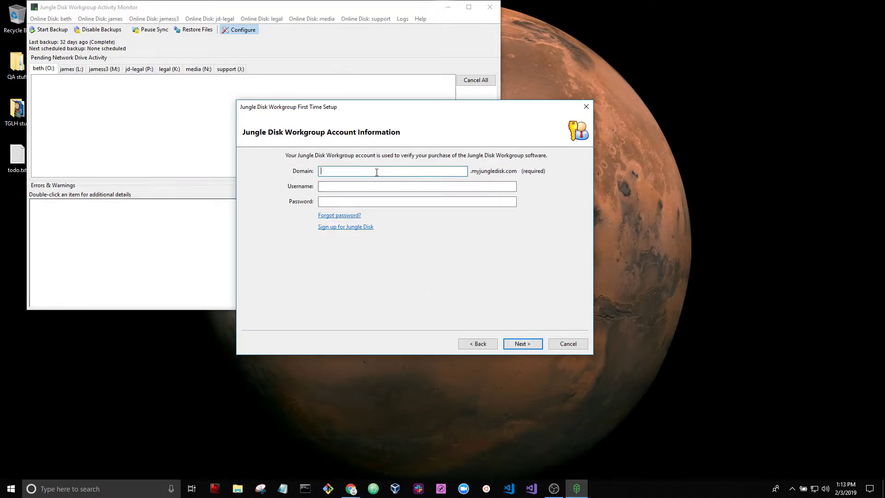
pyautogui.write('demovideos')
pyautogui.press('Tab')
pyautogui.write('demovideos')
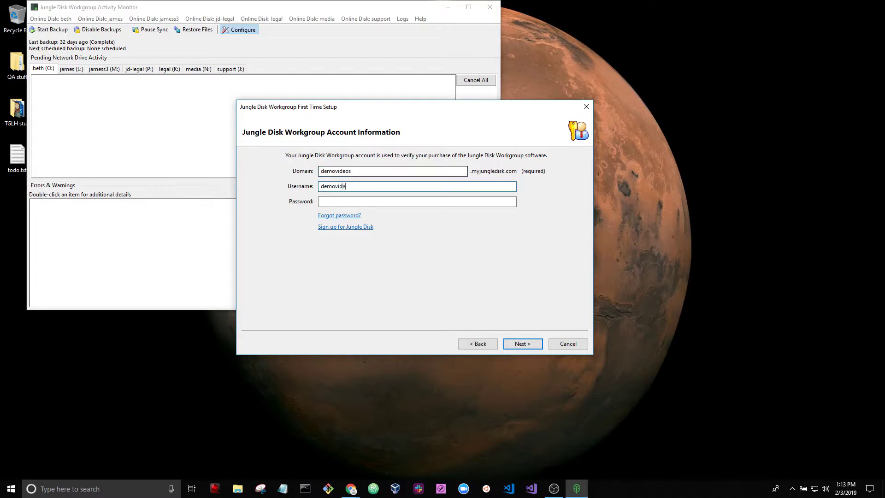
pyautogui.press('Tab')
pyautogui.press('Return')
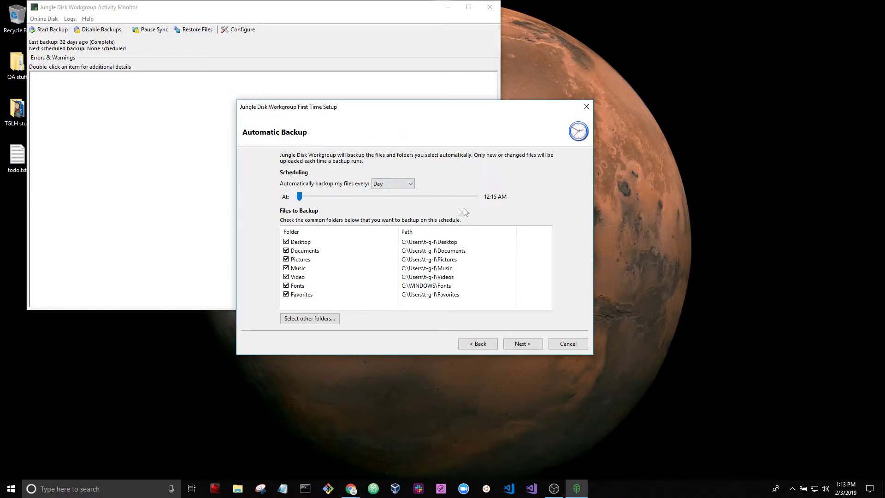
pyautogui.click(412, 187)
pyautogui.click(412, 187)
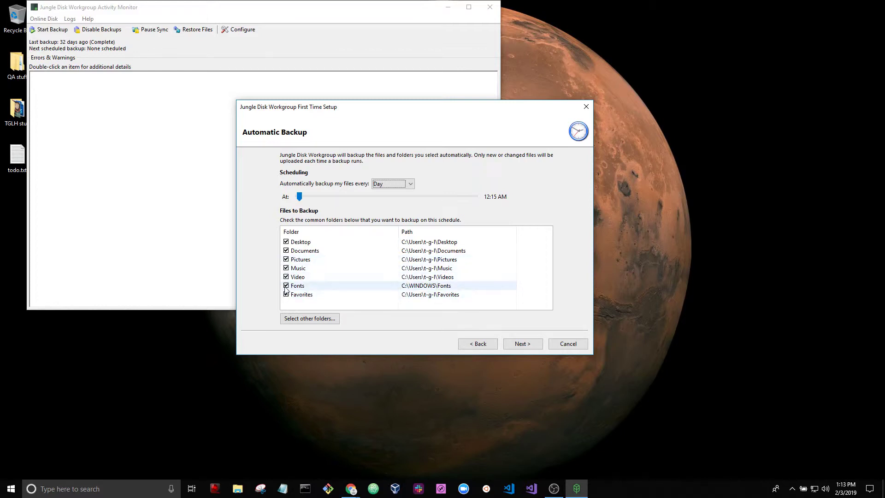
# Add the nescollector folder on Windows (C:) to the daily backup and continue
pyautogui.click(317, 318)
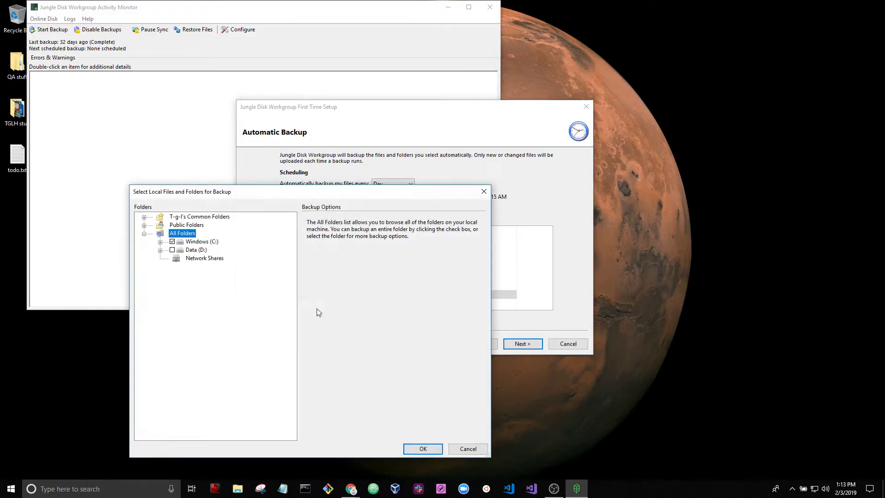
pyautogui.click(160, 241)
pyautogui.scroll(-2, 287, 295)
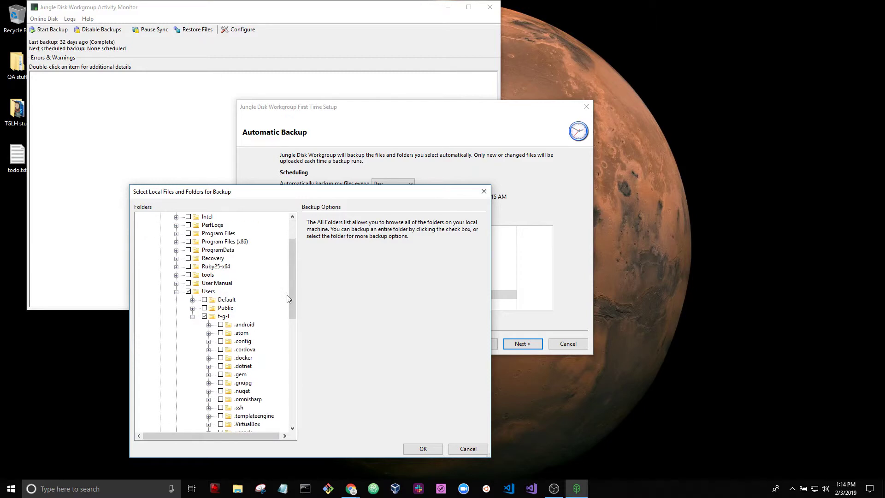
pyautogui.scroll(-3, 287, 298)
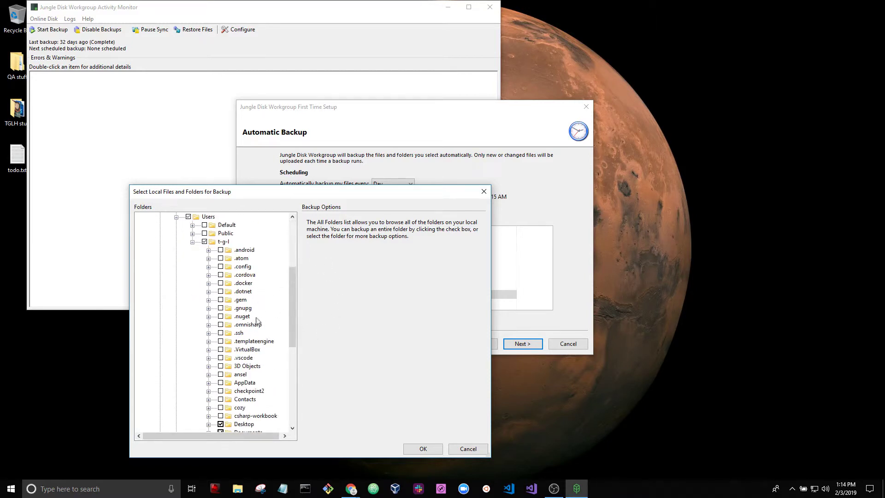
pyautogui.scroll(-2, 257, 315)
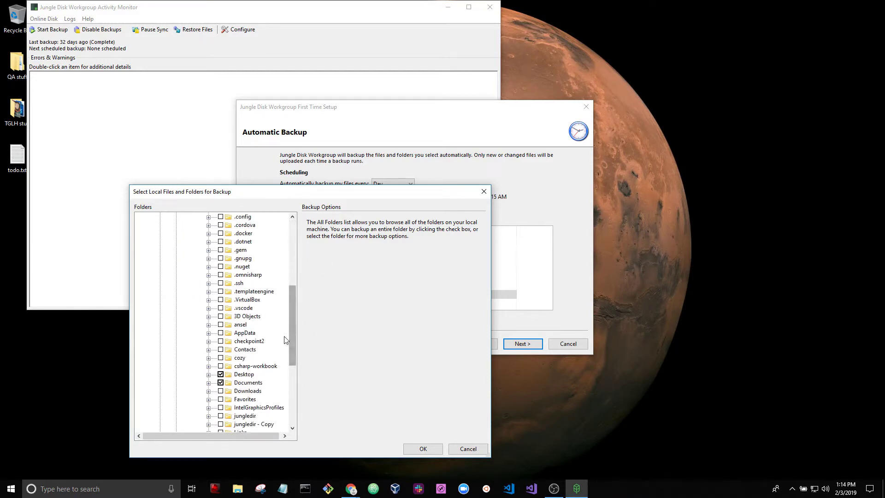
pyautogui.moveTo(289, 330); pyautogui.dragTo(297, 361)
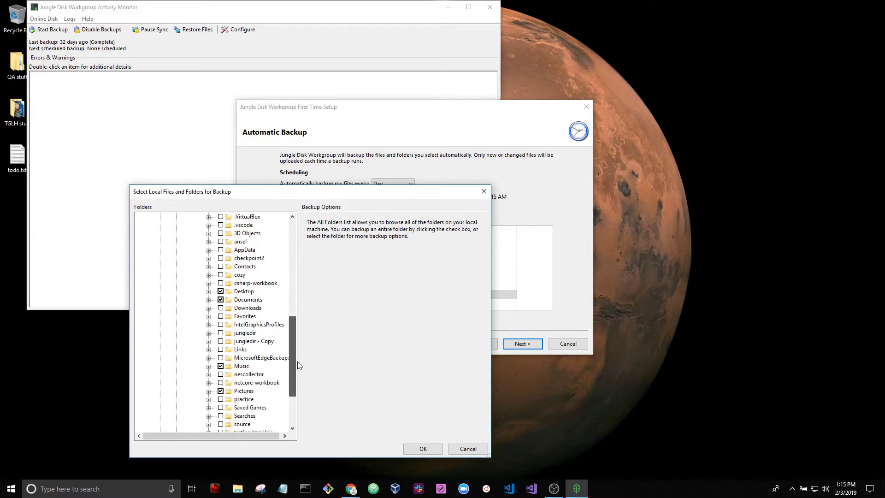
pyautogui.click(220, 375)
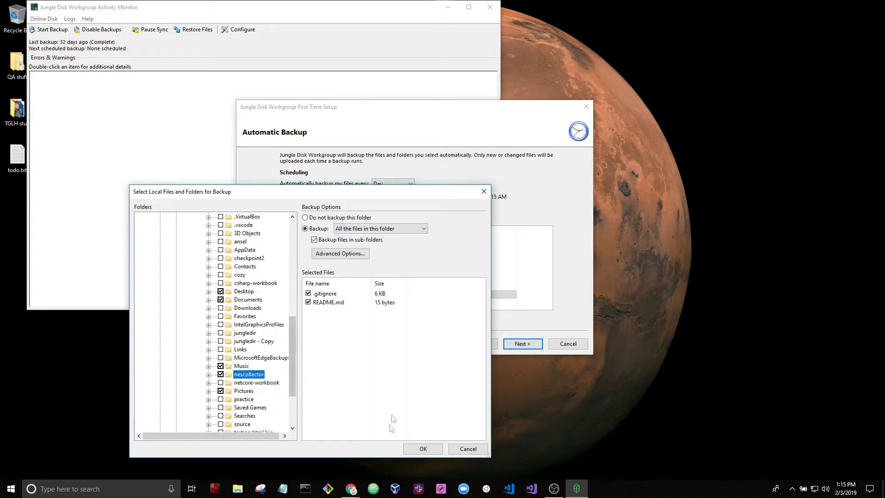
pyautogui.click(422, 449)
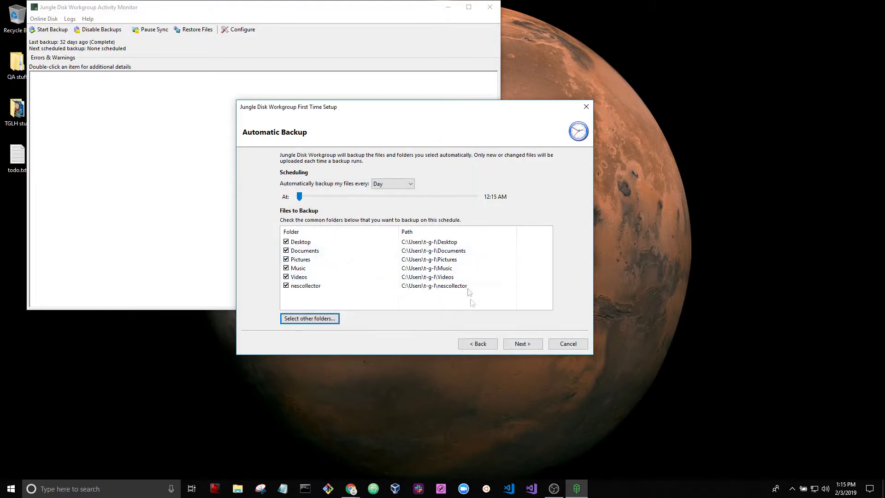
pyautogui.click(524, 346)
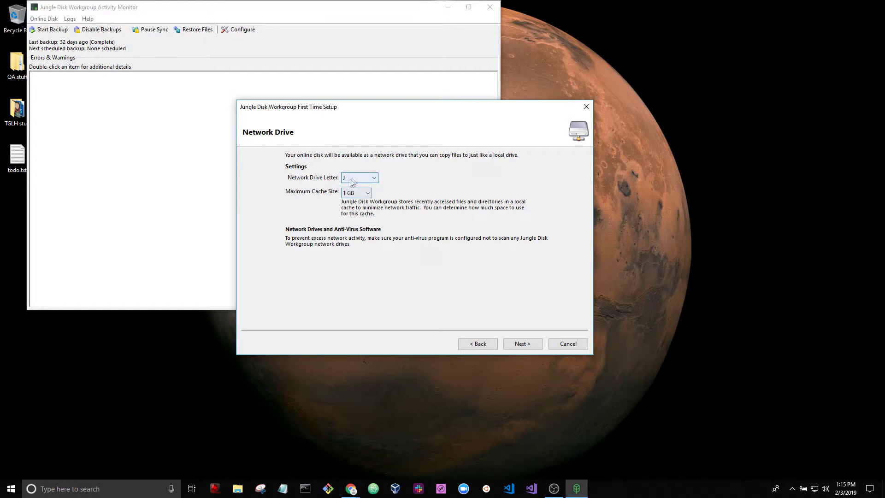
# Keep drive letter J, set maximum cache size to 10 GB, and continue
pyautogui.click(365, 183)
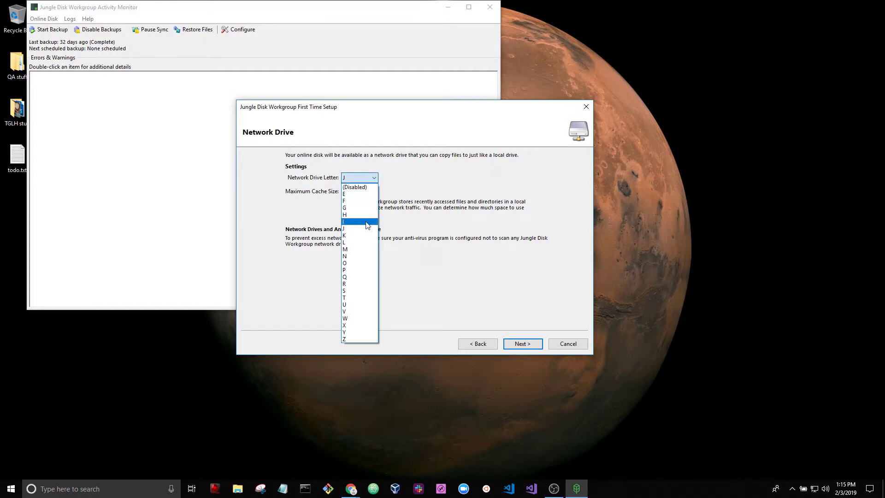
pyautogui.click(367, 223)
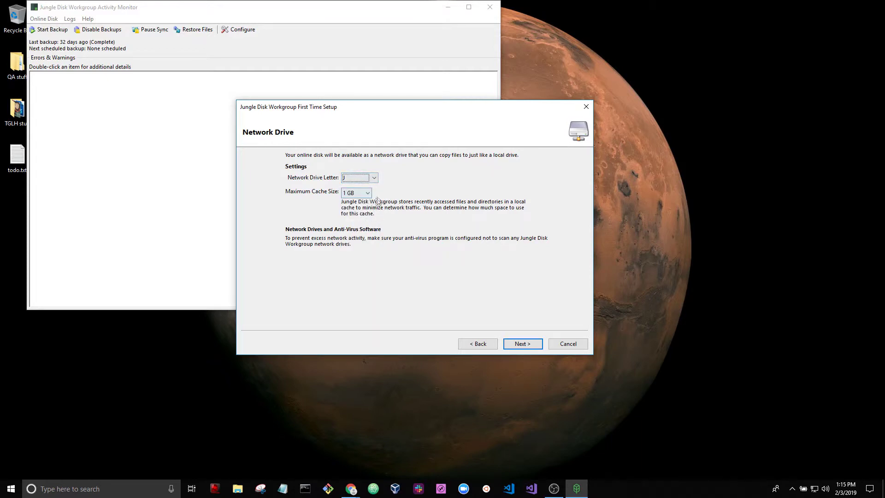
pyautogui.click(365, 196)
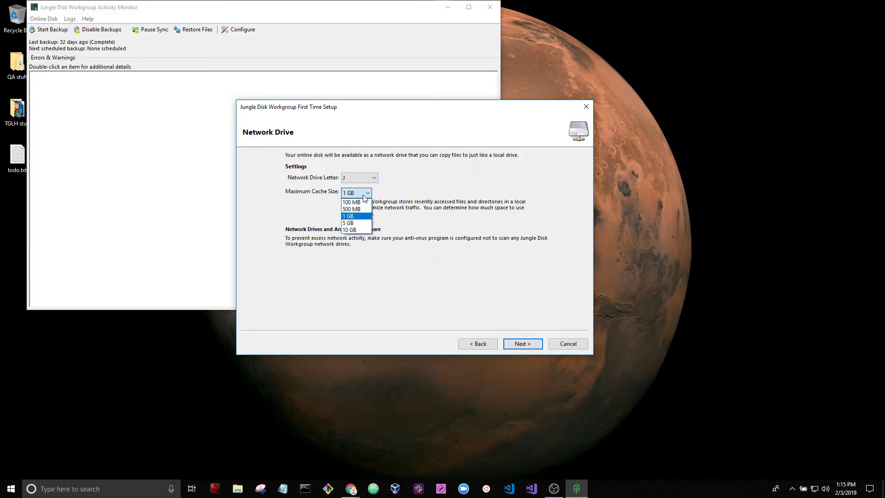
pyautogui.click(360, 230)
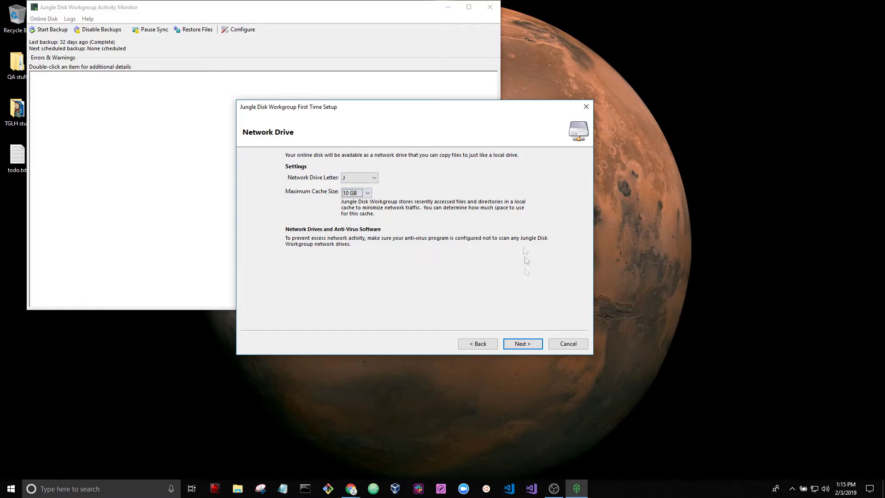
pyautogui.click(517, 346)
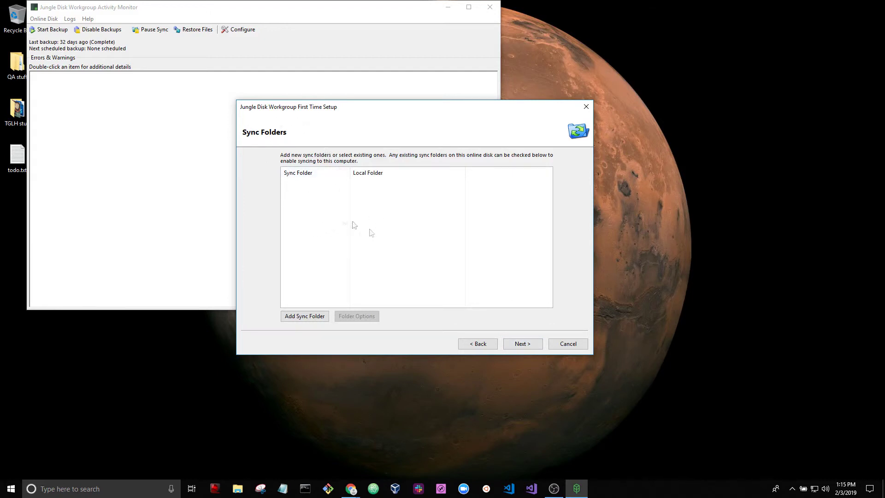
# Skip Sync Folders and finish the first-time setup
pyautogui.click(521, 345)
pyautogui.click(516, 346)
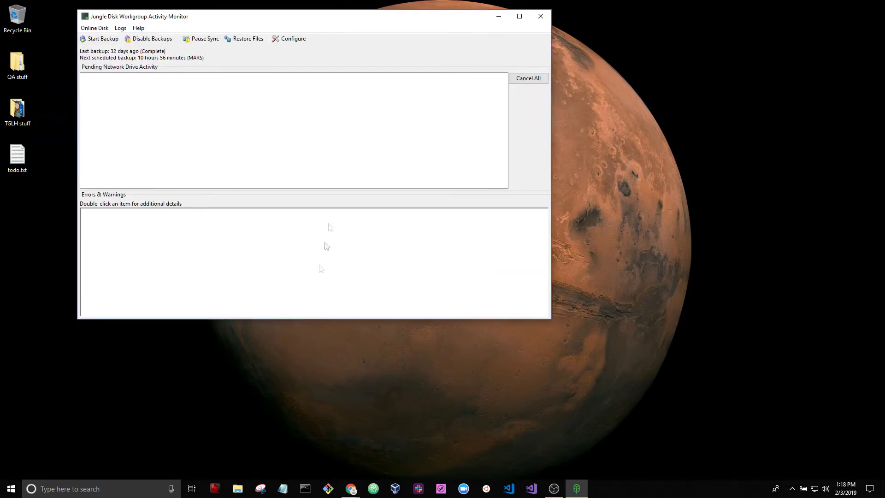
# Check in File Explorer that the demovideos (J:) drive is empty, then minimize Explorer
pyautogui.click(238, 488)
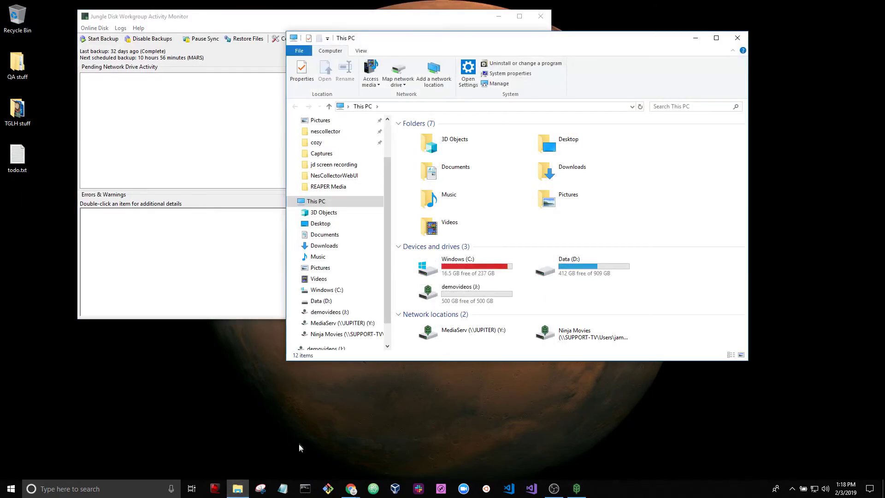
pyautogui.scroll(-1, 339, 189)
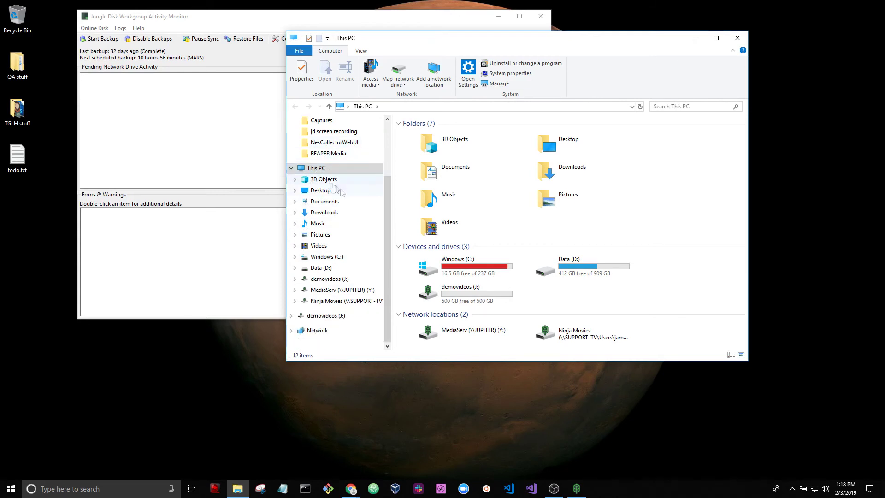
pyautogui.click(345, 280)
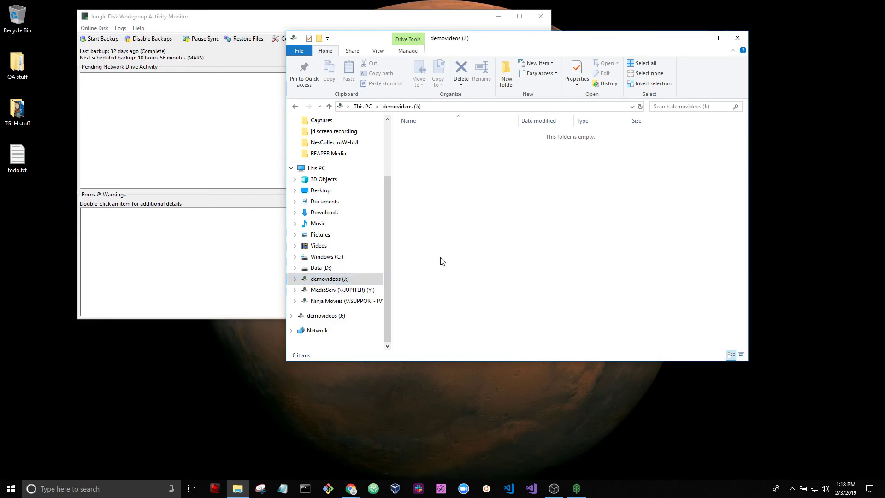
pyautogui.scroll(1, 389, 241)
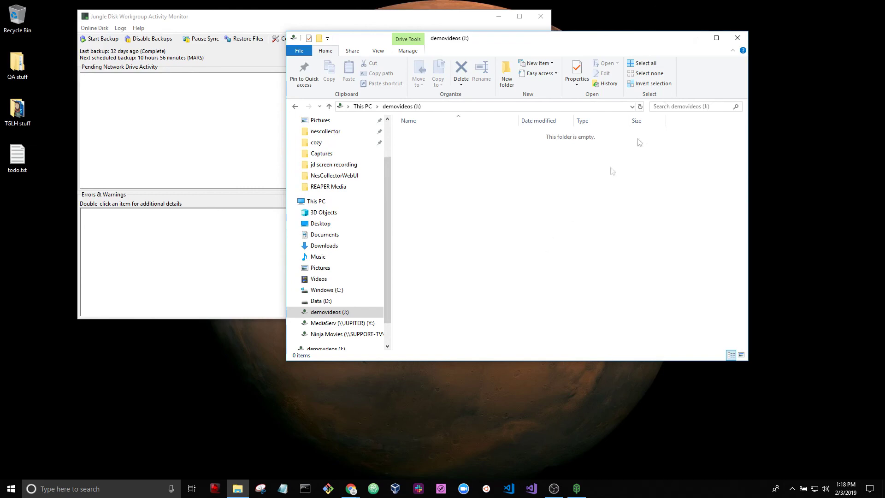
pyautogui.click(695, 42)
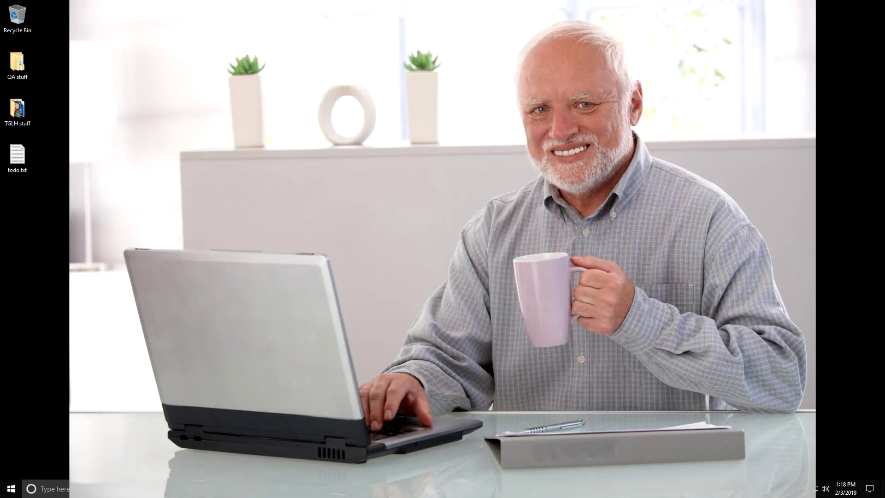